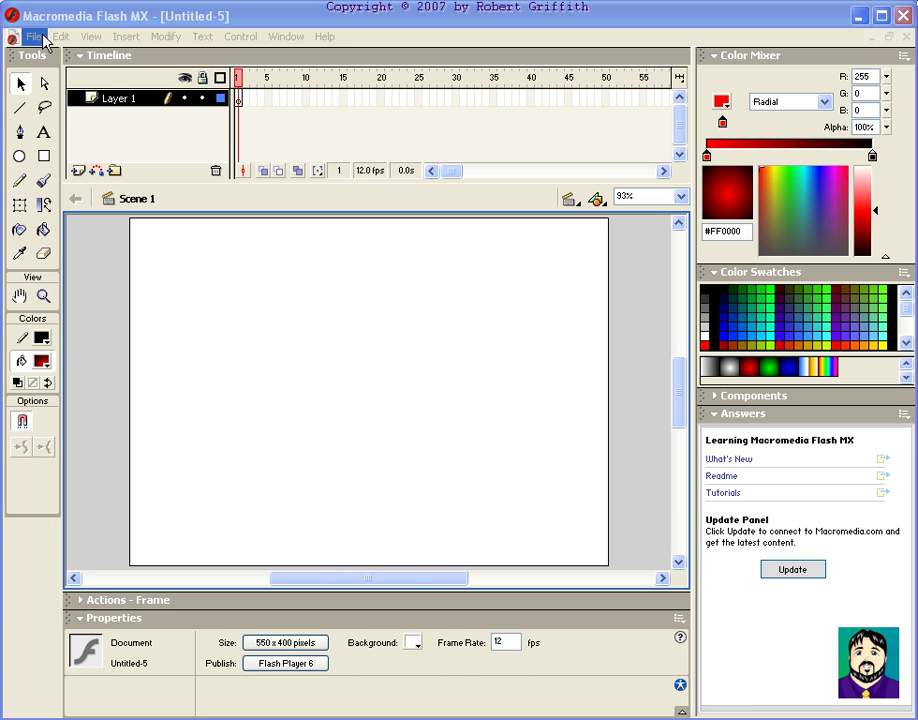
Import KIDS.JPG onto the stage, finding it in the import browser's Details view sorted newest first
left_click(36, 37)
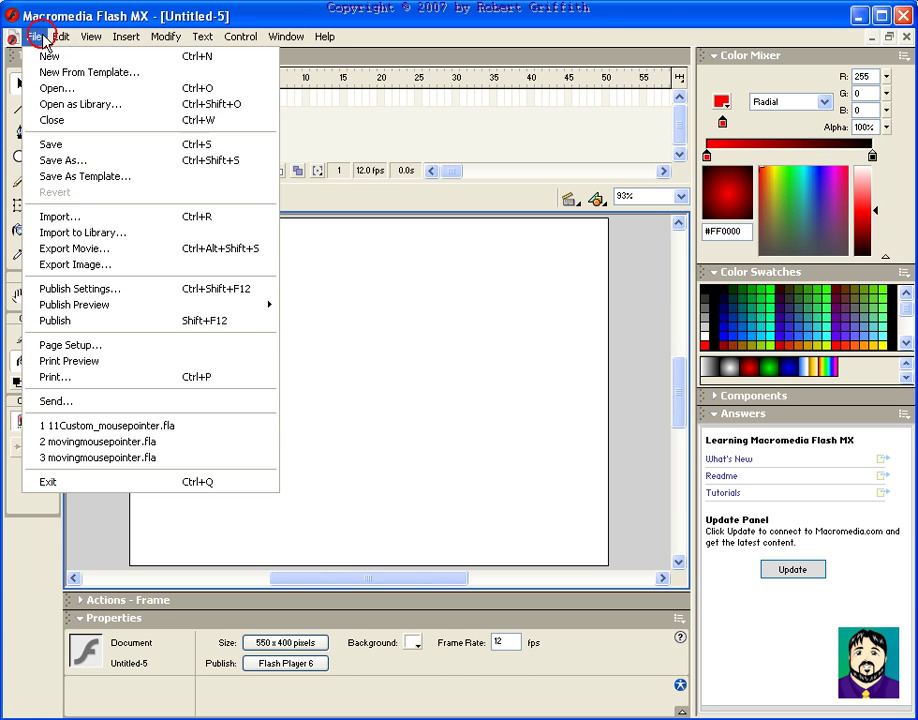
left_click(60, 216)
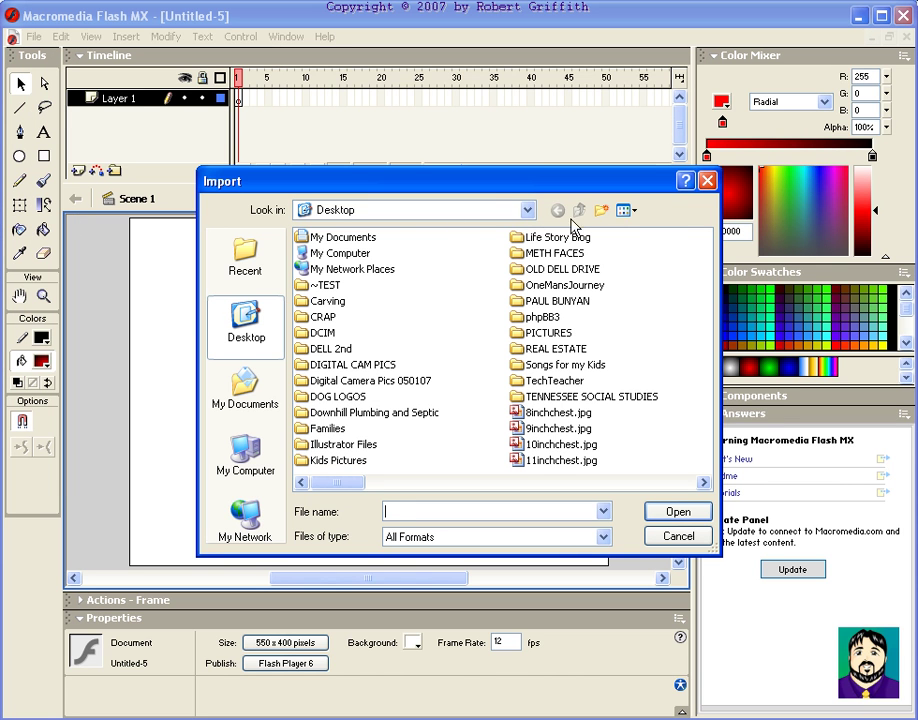
left_click(633, 213)
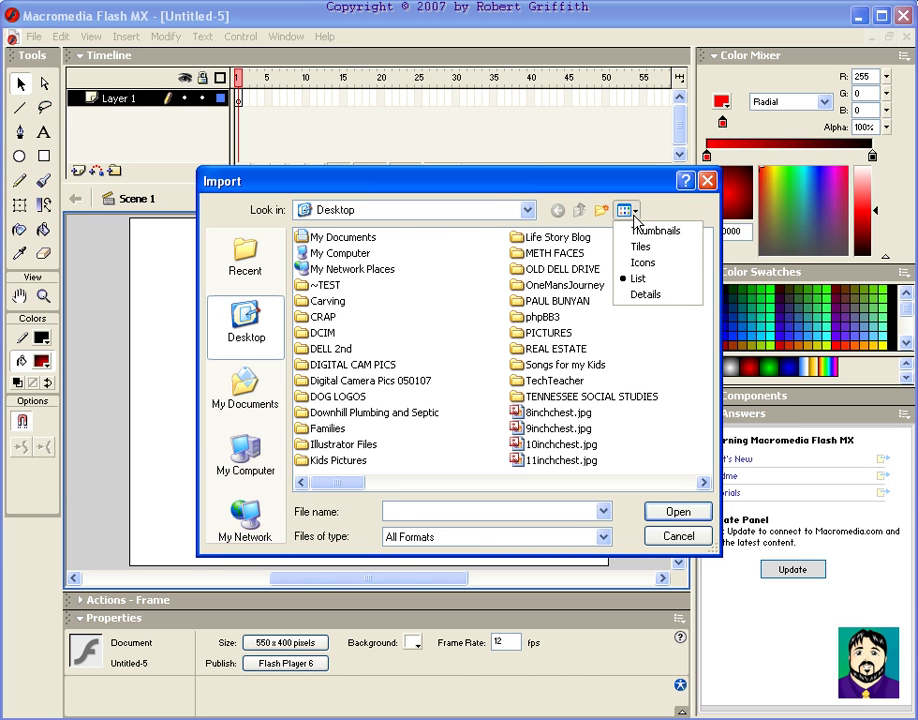
left_click(648, 294)
left_click(686, 240)
left_click(686, 240)
double_click(332, 252)
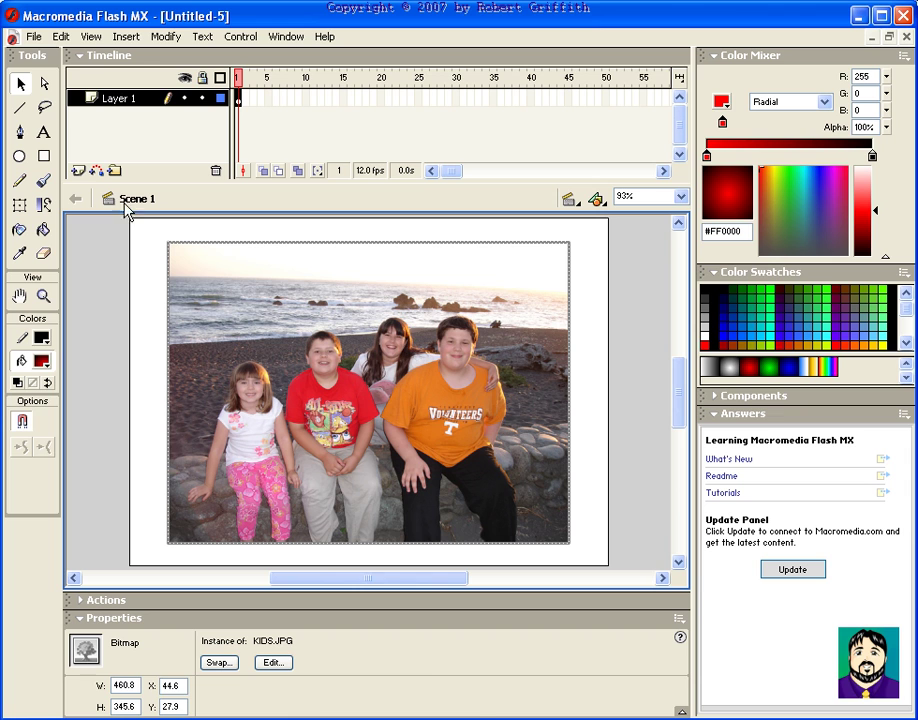
Add Layer 2 above the photo and set up a larger, round Brush tip
left_click(78, 171)
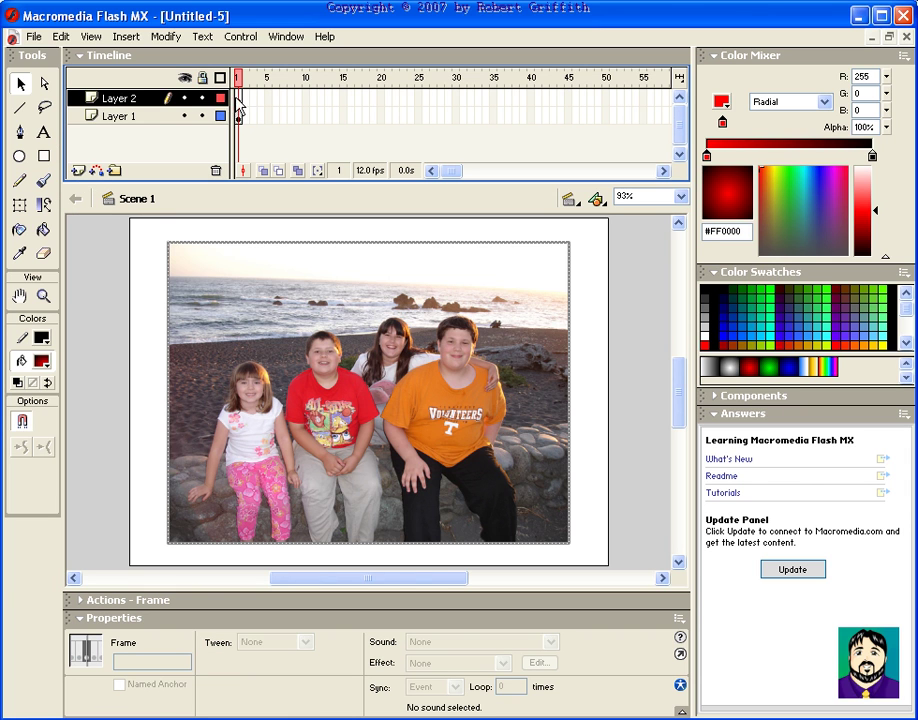
left_click(238, 99)
left_click(44, 180)
left_click(47, 449)
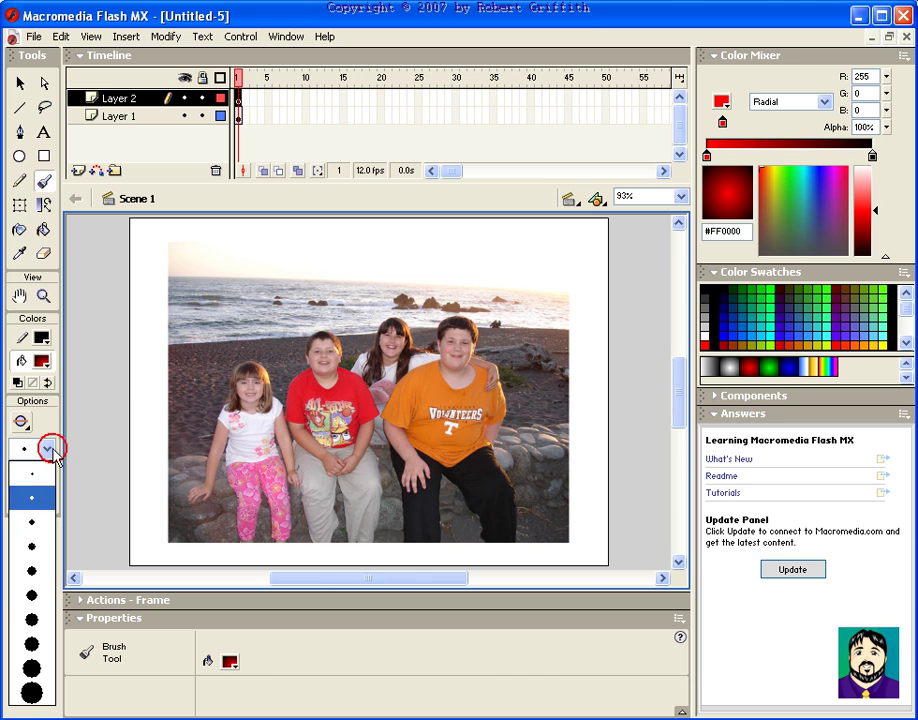
left_click(32, 594)
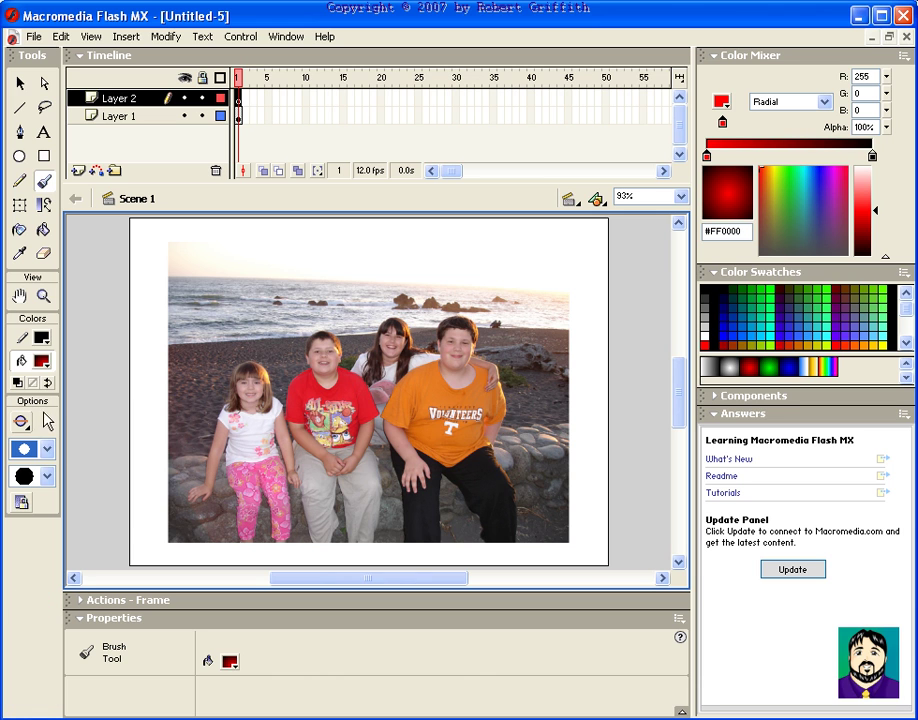
left_click(44, 476)
left_click(37, 502)
Set fill and stroke to red and paint over the leftmost girl
left_click(41, 361)
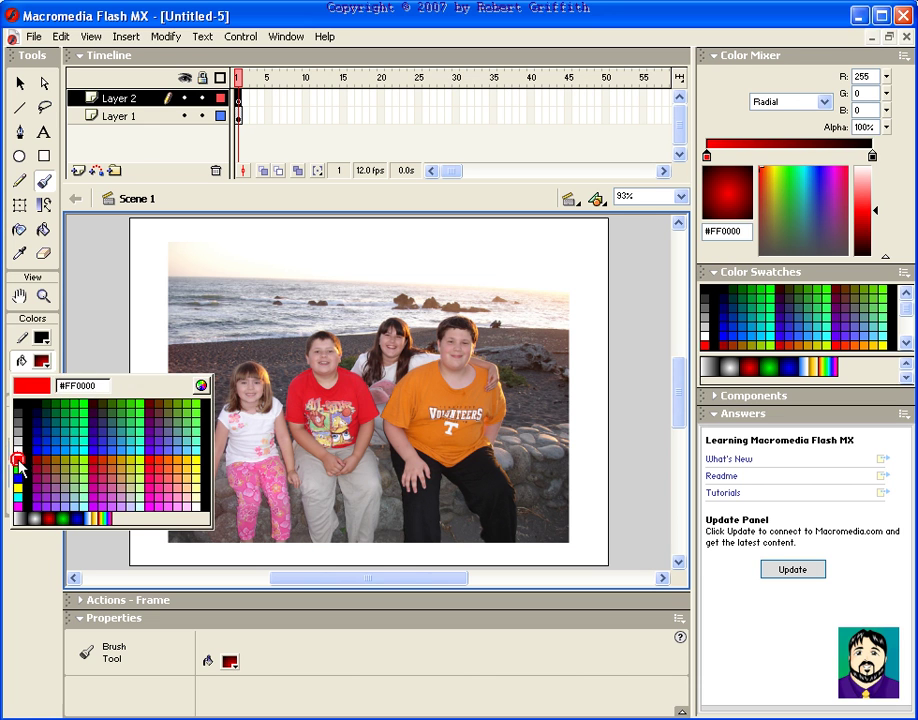
left_click(18, 462)
left_click(41, 339)
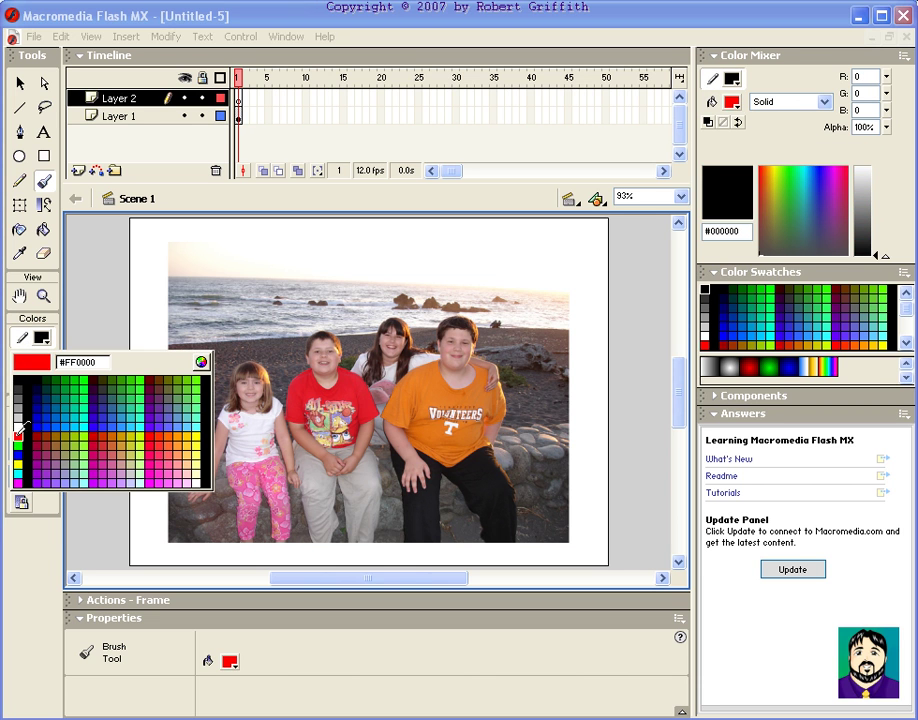
left_click(18, 433)
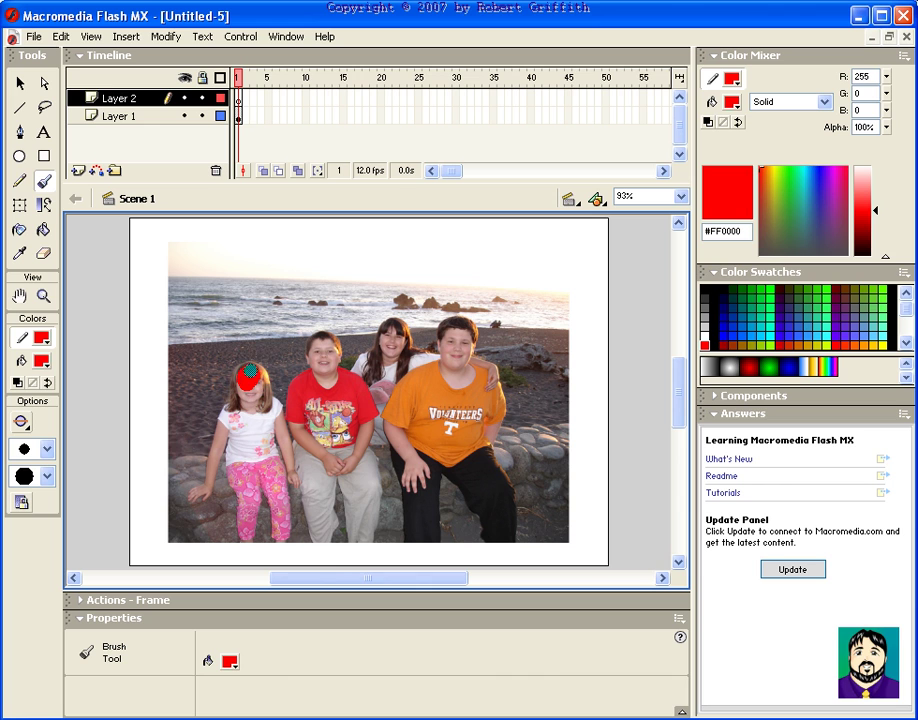
mouse_move(249, 373)
left_mouse_down()
mouse_move(280, 428)
mouse_move(290, 485)
left_mouse_up()
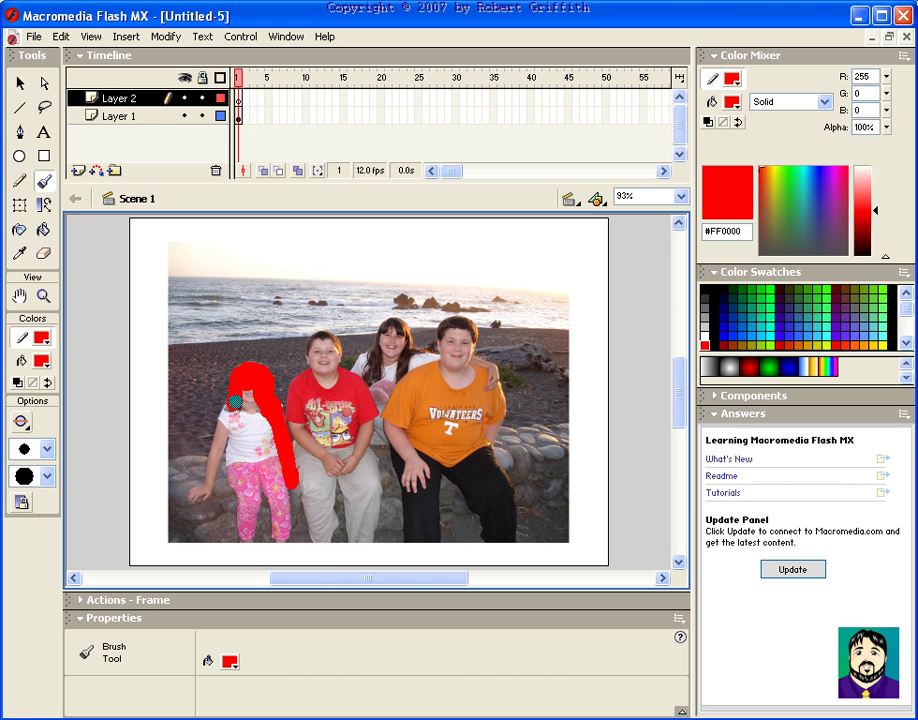
mouse_move(235, 402)
left_mouse_down()
mouse_move(196, 497)
mouse_move(239, 419)
mouse_move(252, 420)
mouse_move(232, 445)
mouse_move(256, 490)
mouse_move(246, 499)
mouse_move(248, 537)
mouse_move(262, 482)
mouse_move(283, 530)
mouse_move(283, 476)
mouse_move(251, 424)
left_mouse_up()
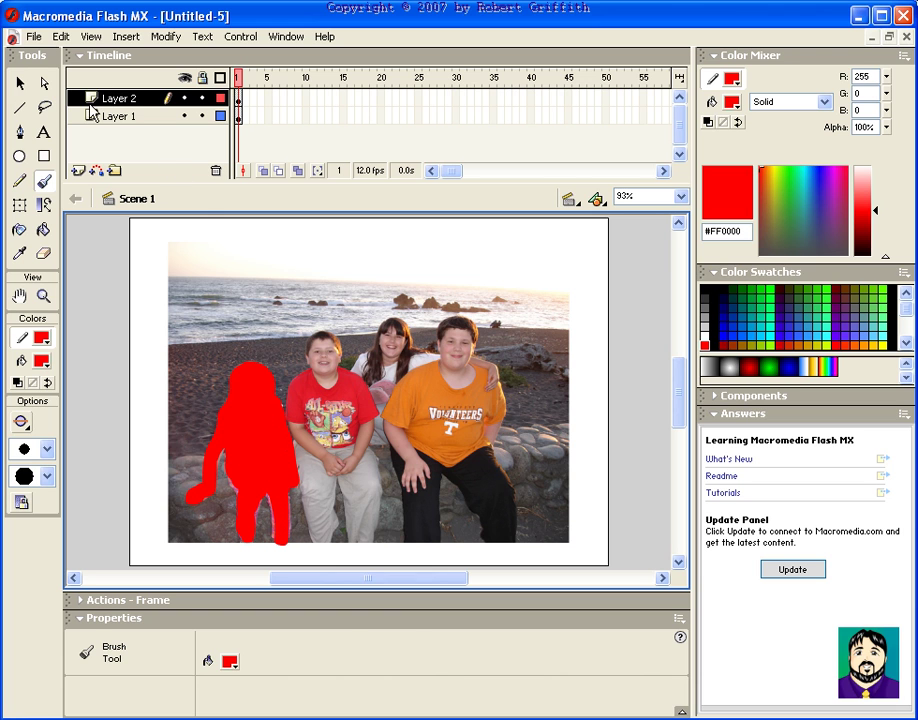
Convert the red silhouette into a Button symbol named Emily
left_click(21, 83)
left_click(246, 400)
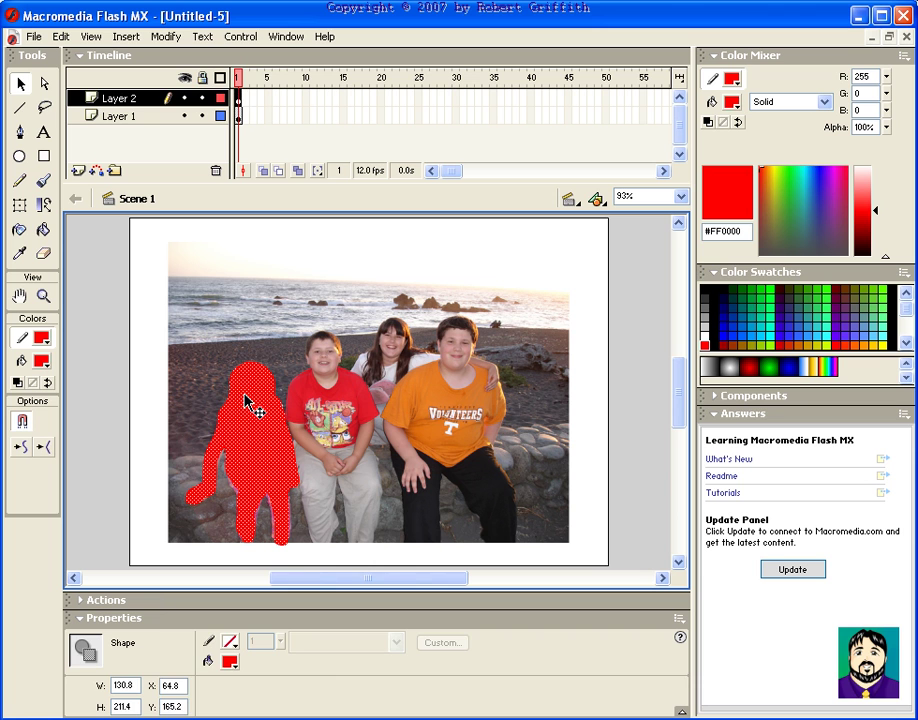
left_click(125, 36)
left_click(140, 55)
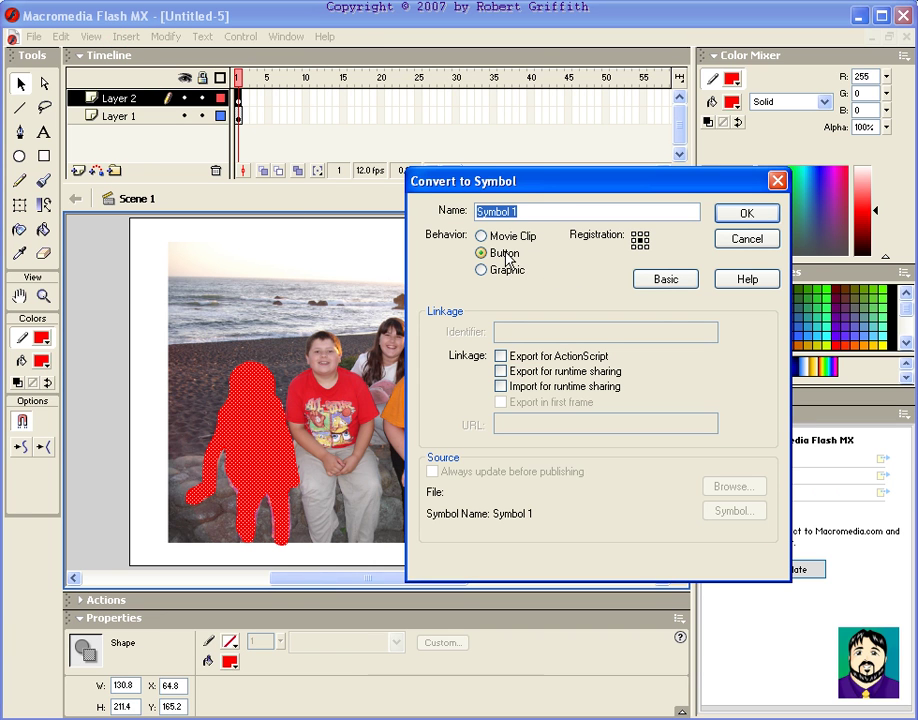
type("Emily")
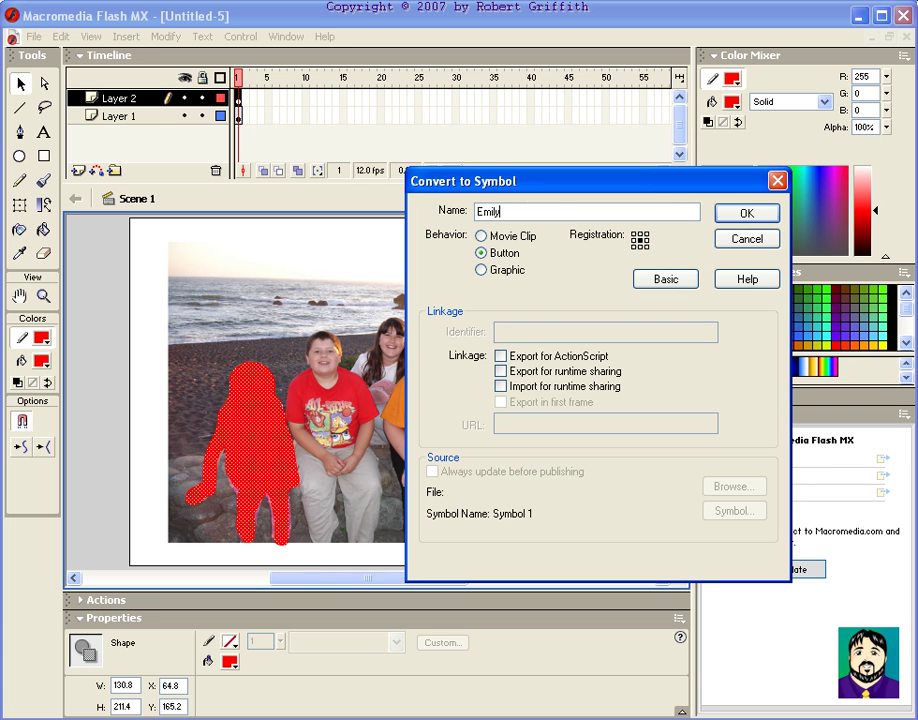
left_click(748, 213)
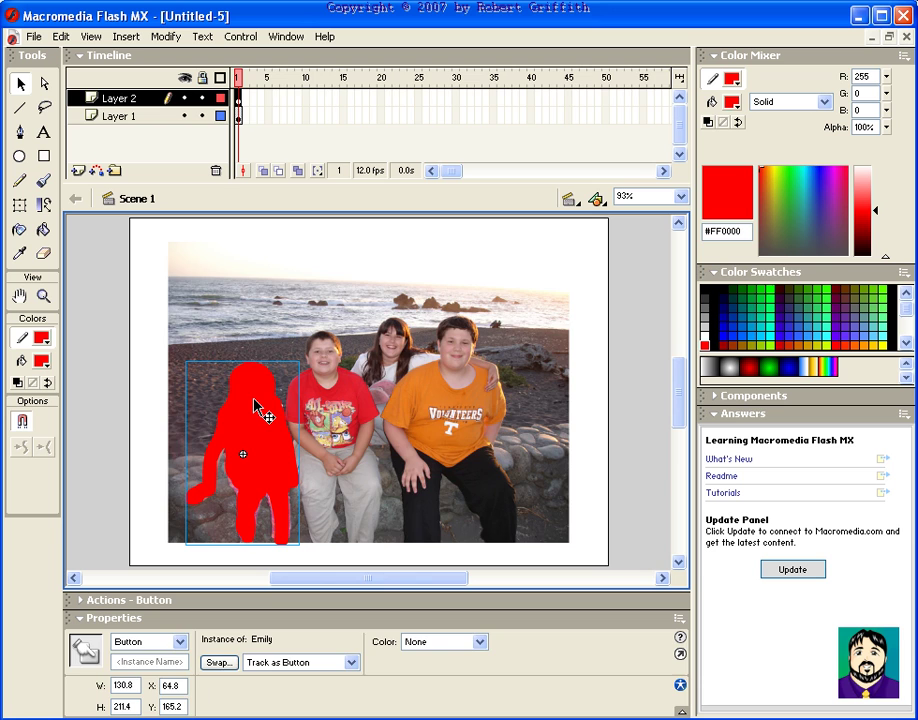
Inside the Emily button, add keyframes in the Over, Down and Hit states
double_click(256, 408)
left_click(324, 98)
left_click(270, 98)
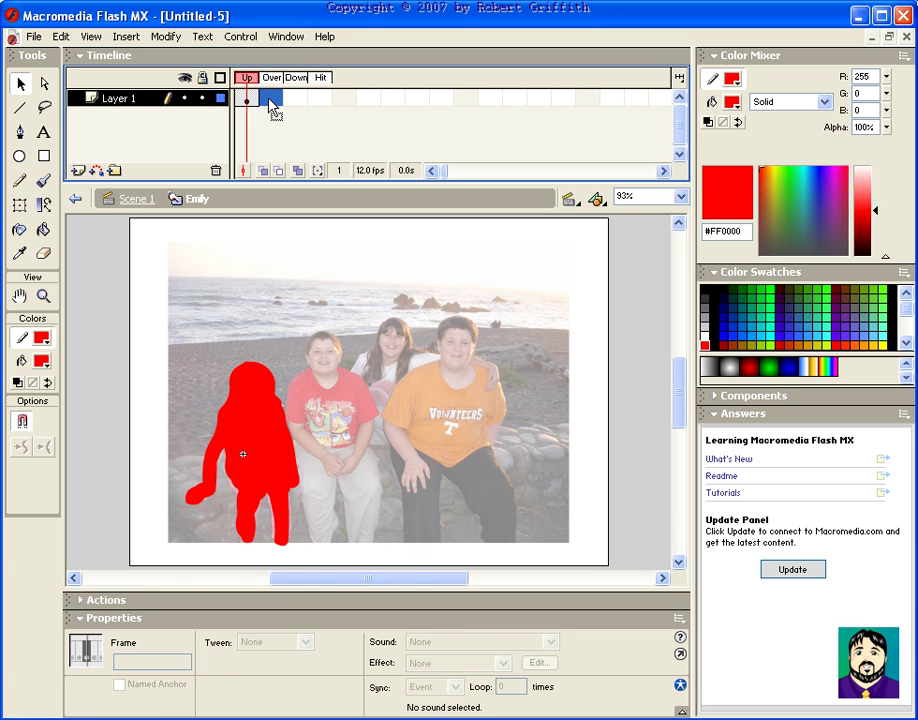
key("F6")
left_click(295, 98)
key("F6")
left_click(321, 99)
key("F6")
Delete the red shape from the Down, Over and Up frames, leaving only Hit
left_click(297, 99)
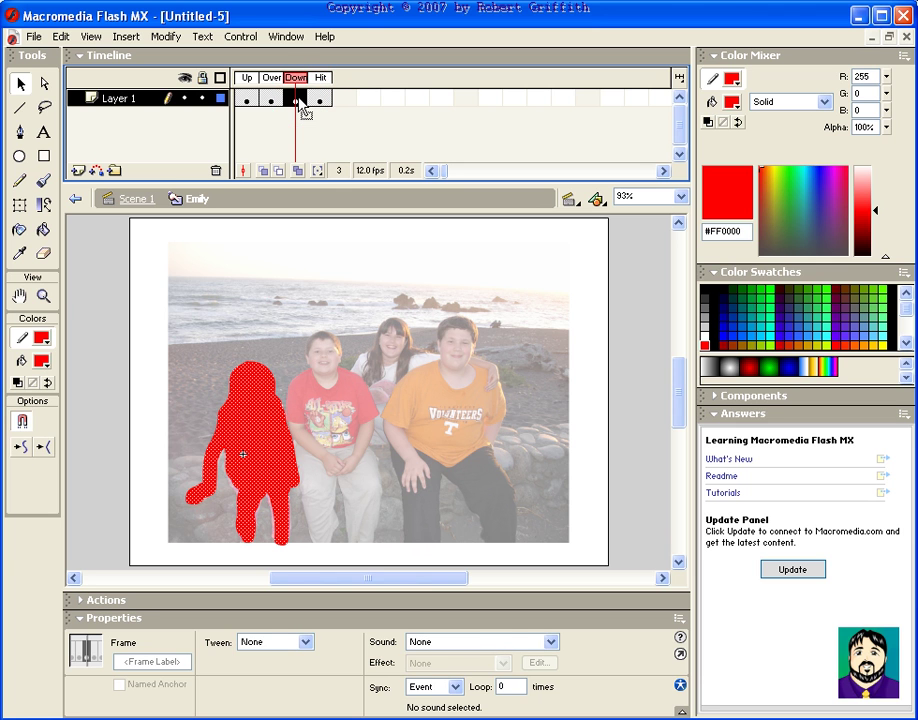
key("Delete")
left_click(271, 98)
key("Delete")
left_click(247, 99)
key("Delete")
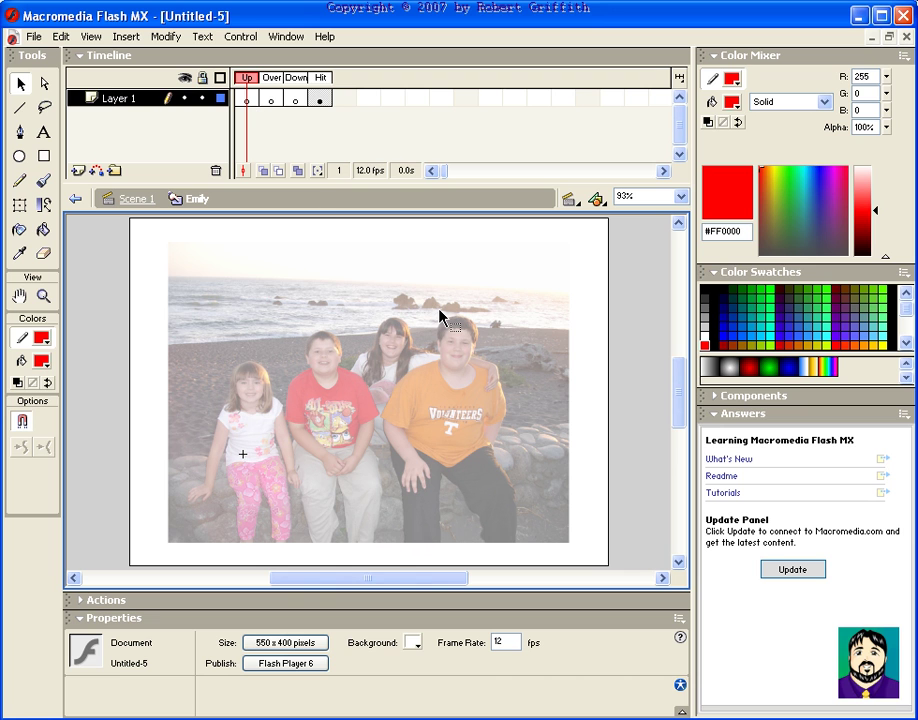
Preview the movie in the Untitled-5.swf test window, then close it
key("ctrl+Return")
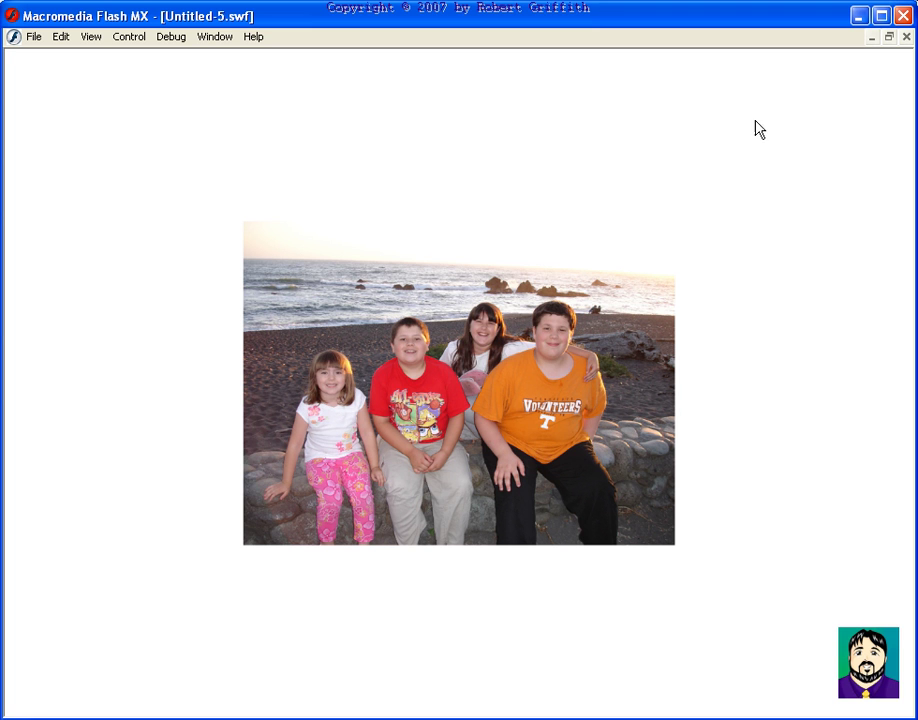
left_click(906, 37)
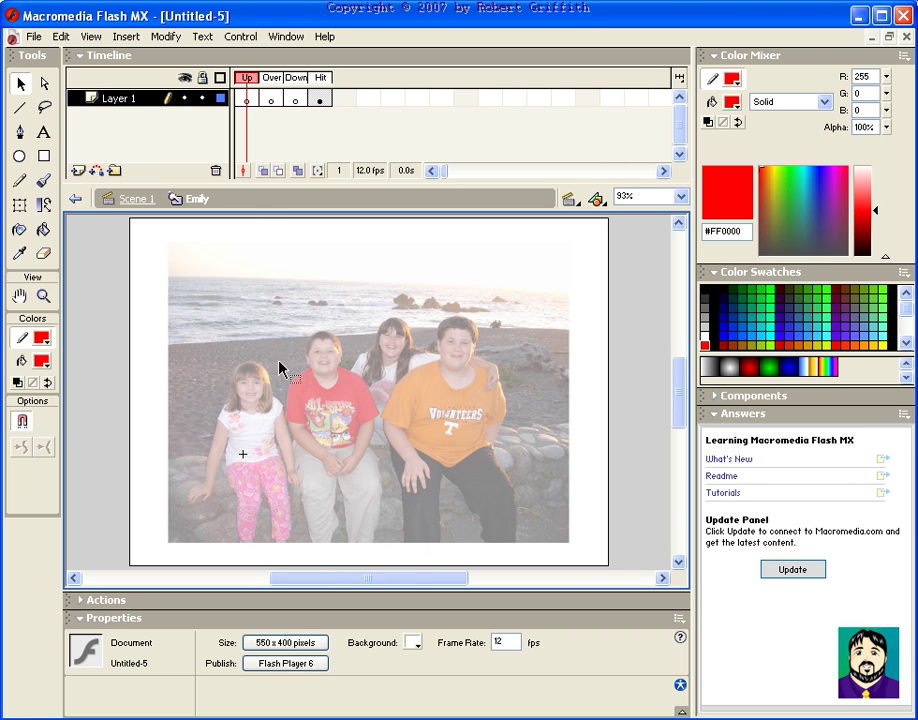
In the Over frame, draw the balloon's tail line toward the girl and an oval above it
left_click(273, 101)
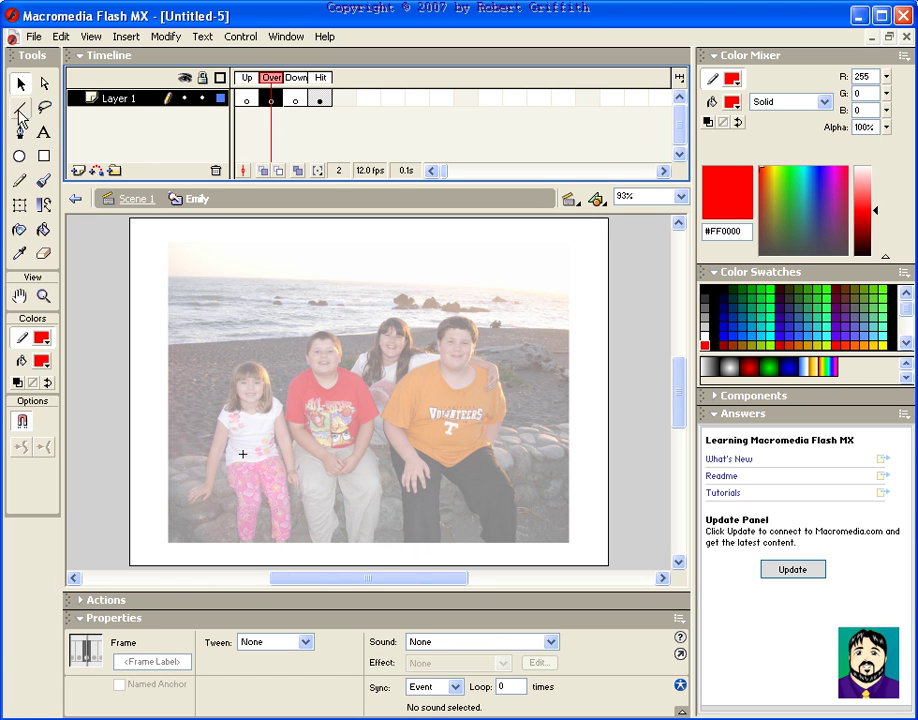
left_click(19, 109)
mouse_move(259, 354)
left_mouse_down()
mouse_move(303, 320)
mouse_move(297, 309)
mouse_move(307, 291)
left_mouse_up()
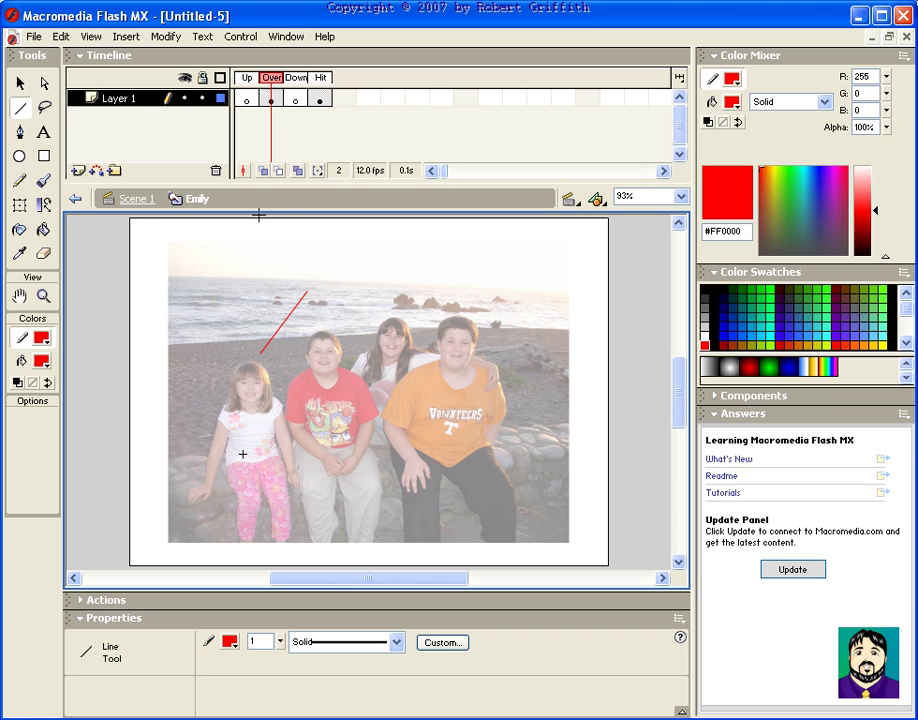
left_click(19, 156)
left_click_drag(260, 244, 484, 296)
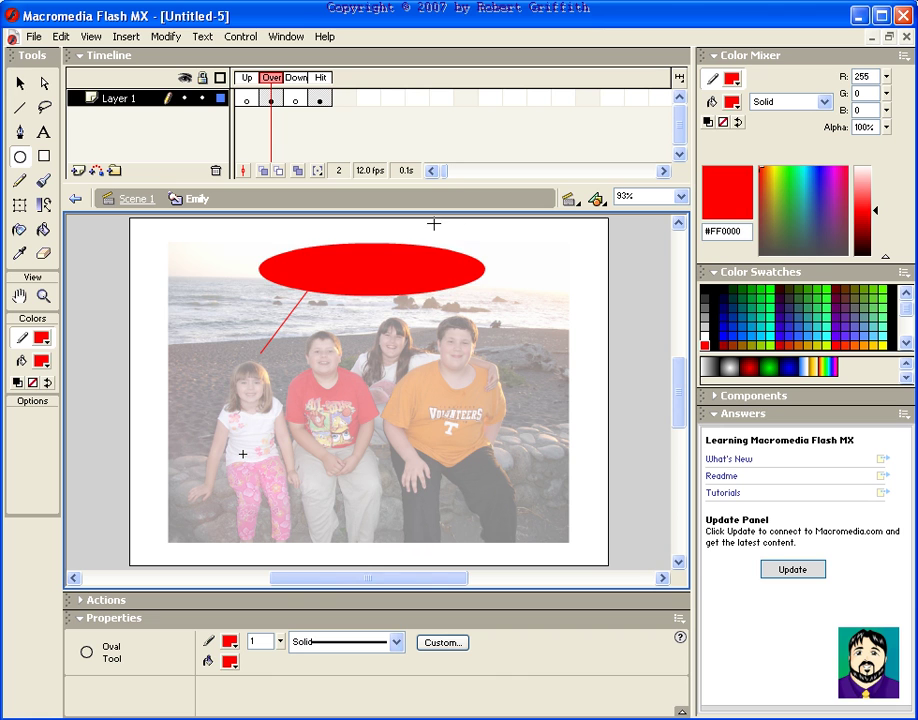
Fill the balloon oval white and start a text box inside it
left_click(20, 83)
left_click(400, 272)
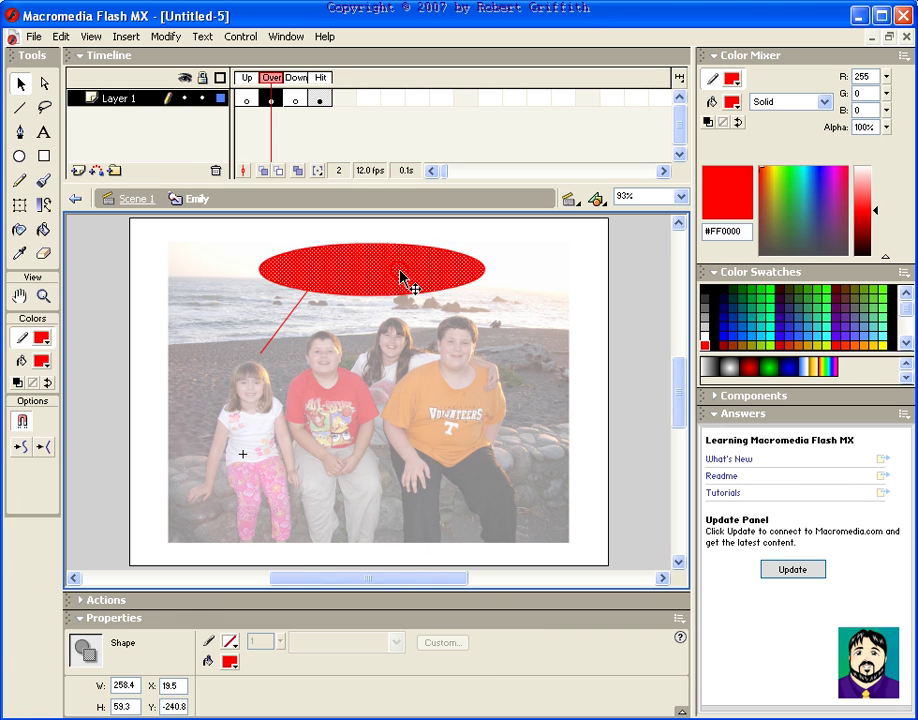
left_click(40, 361)
left_click(18, 437)
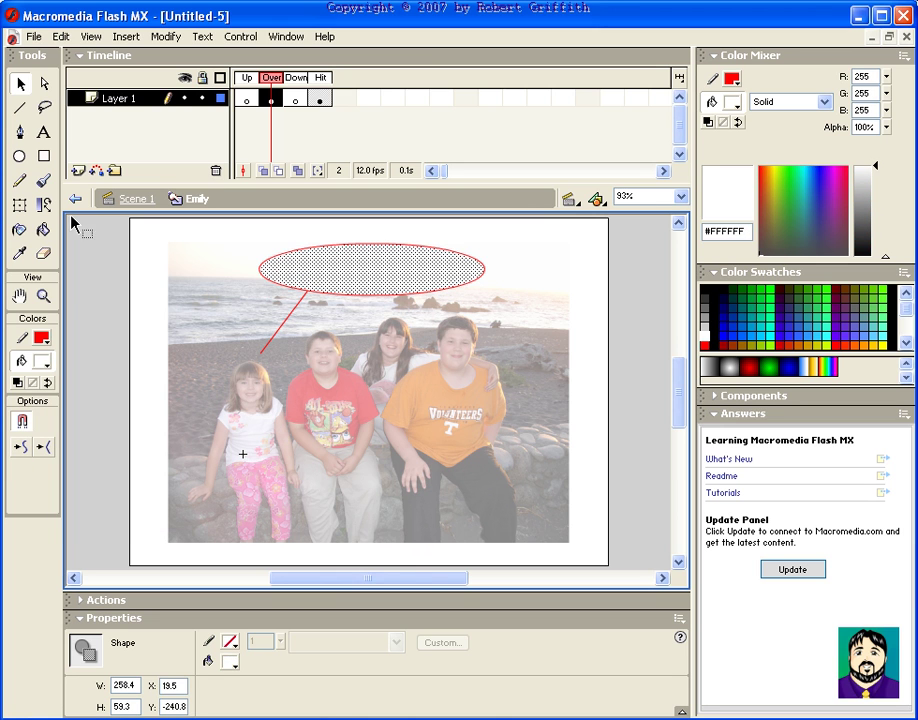
left_click(43, 132)
left_click(369, 262)
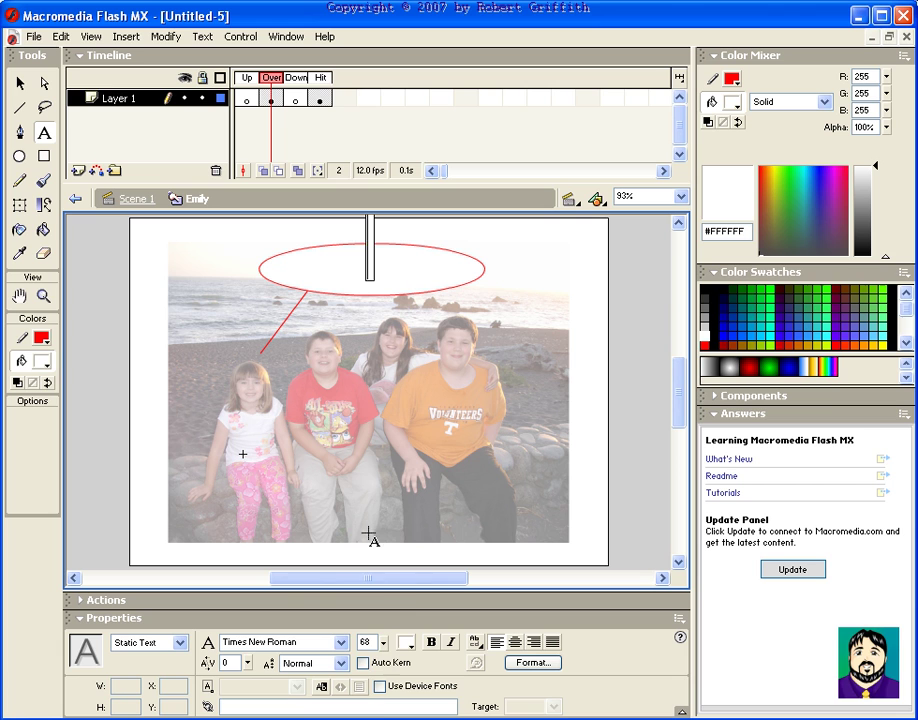
Type "Hi! I'm Emily!" at 23 pt, colour it black, and move it into the balloon
left_click_drag(382, 642, 381, 703)
type("Hi!  I'm Emily!")
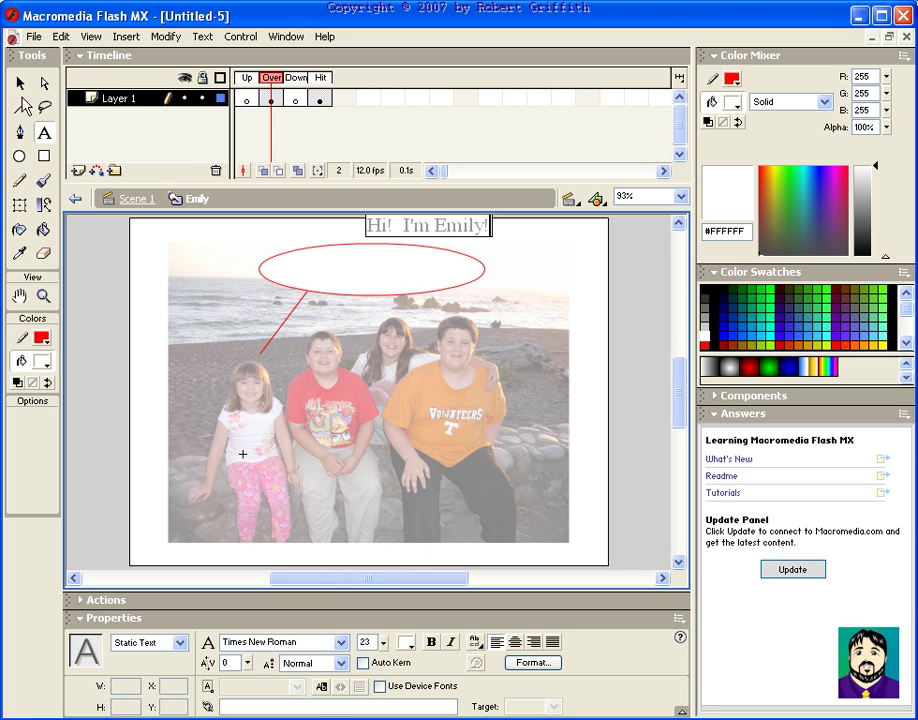
left_click_drag(370, 228, 516, 225)
left_click(40, 361)
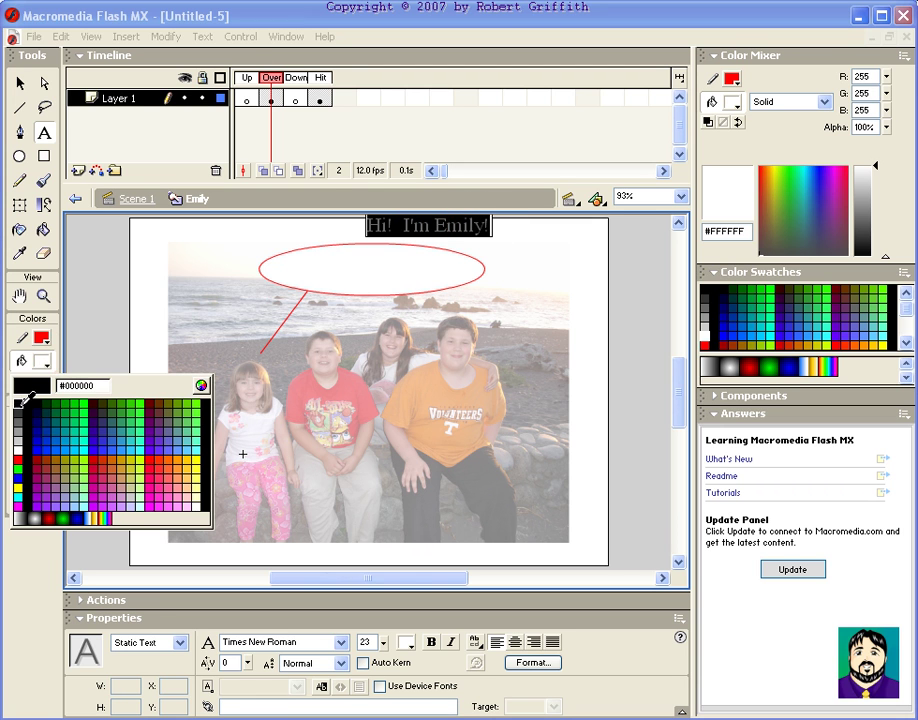
left_click(24, 438)
left_click(21, 83)
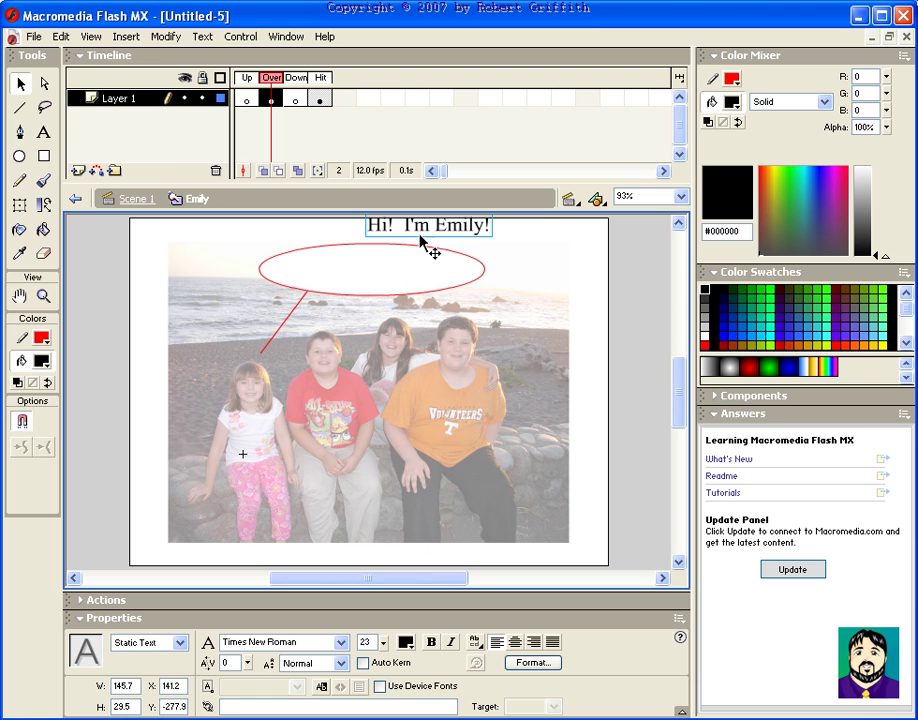
left_click_drag(422, 232, 379, 277)
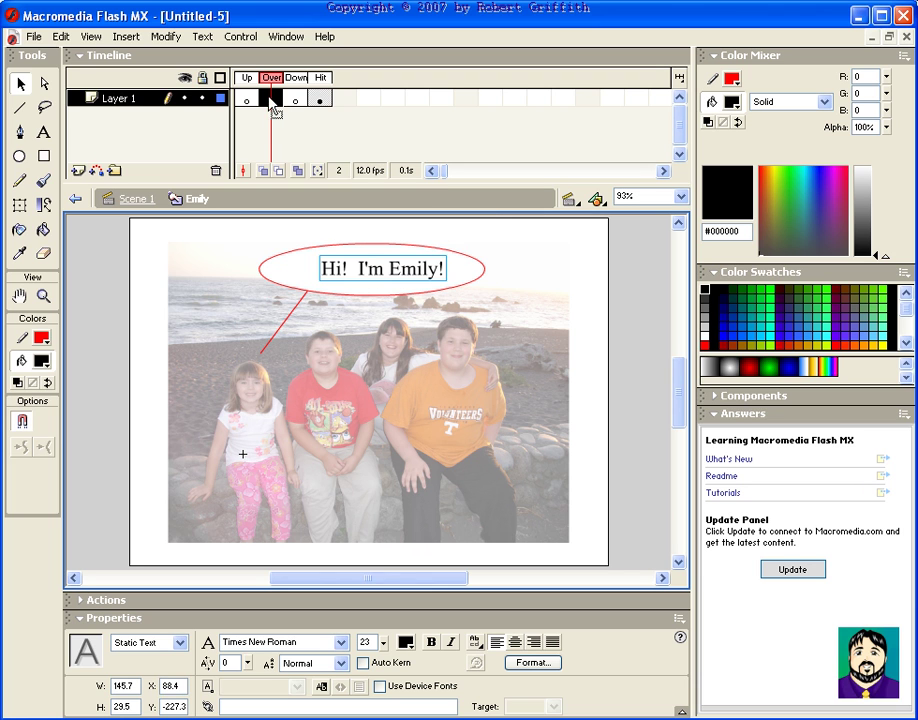
Run Test Movie from the Down frame and hover over the girl to see her balloon appear
left_click(255, 99)
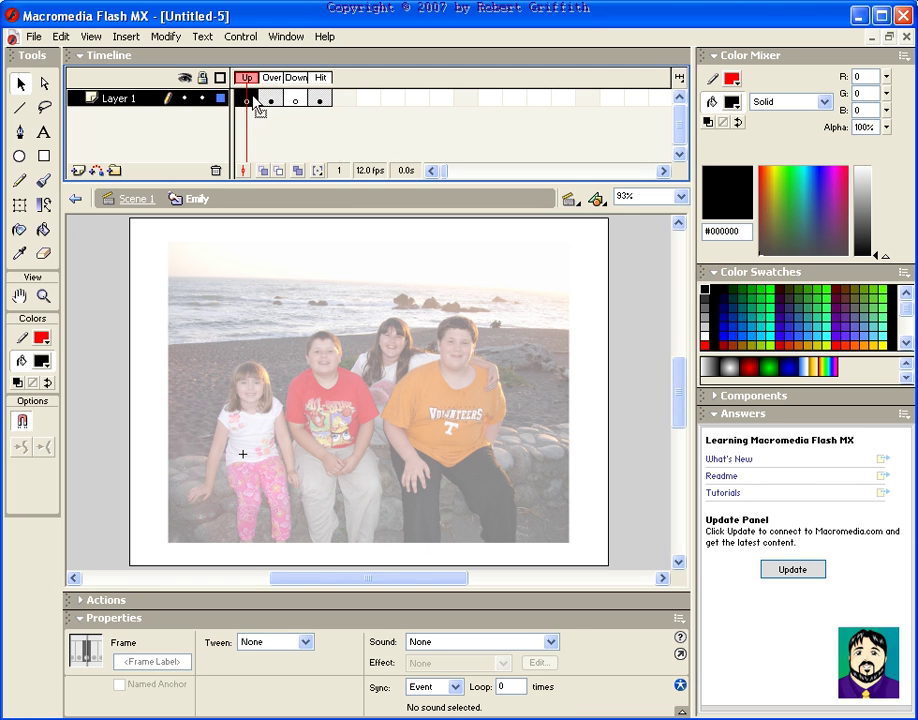
left_click(297, 99)
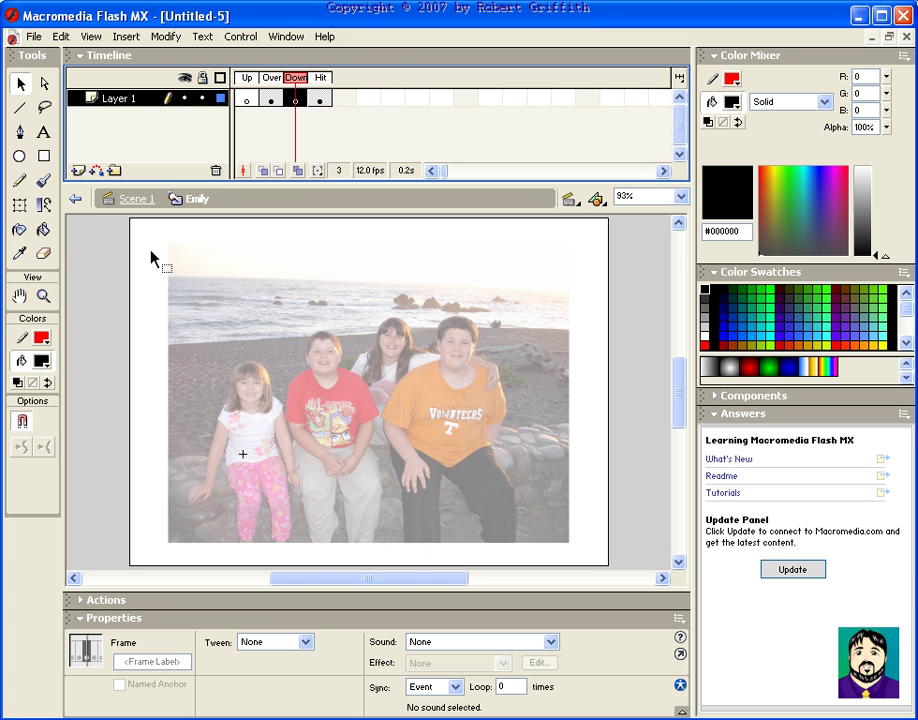
key("ctrl+Return")
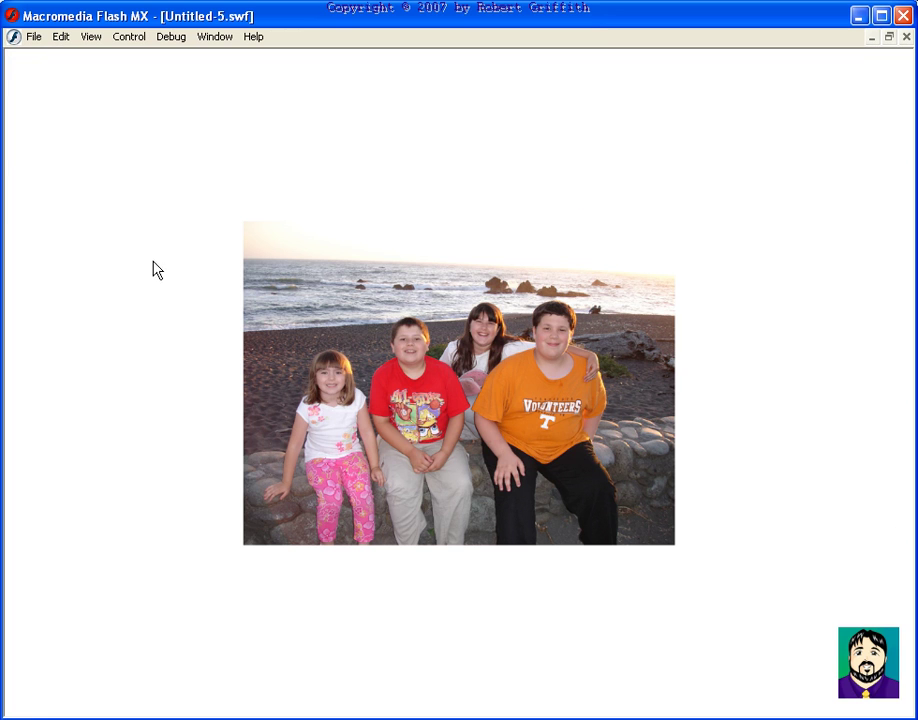
mouse_move(333, 407)
Close the test window and exit the Emily button back to Scene 1's main stage
left_click(906, 38)
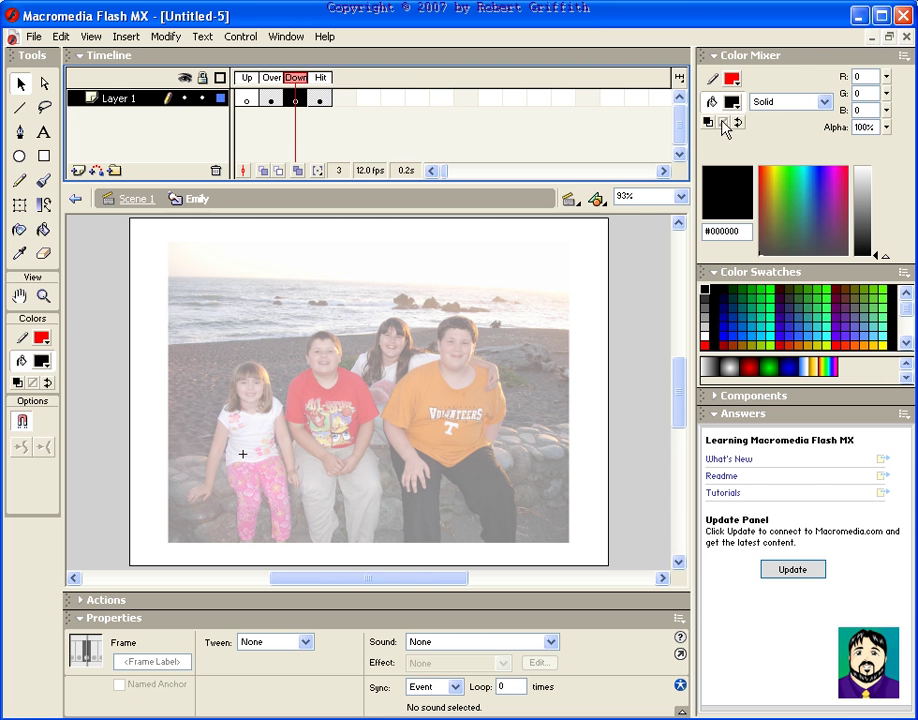
left_click(591, 305)
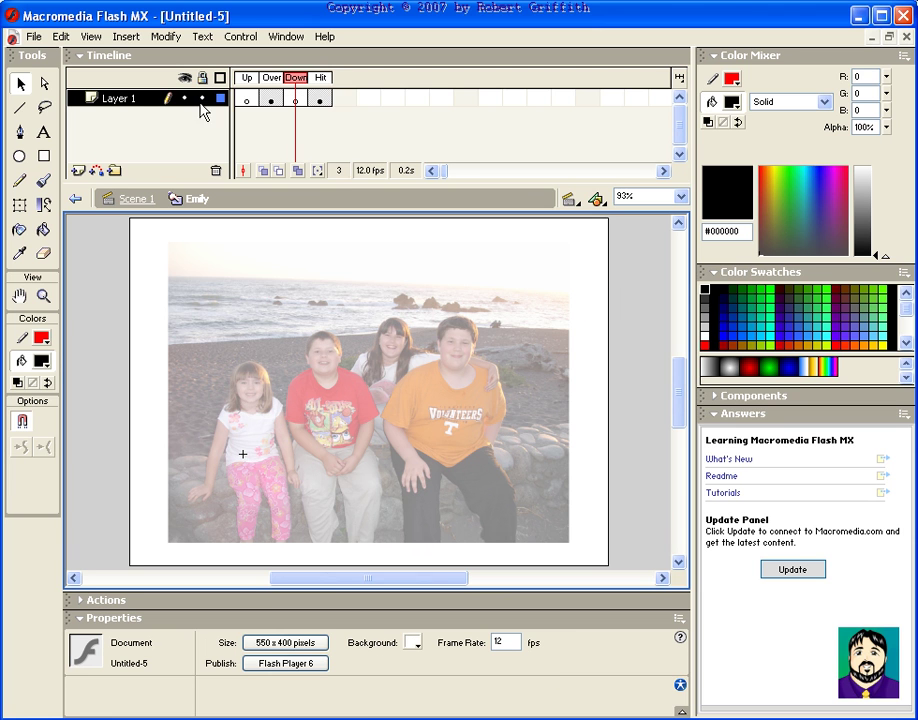
left_click(133, 199)
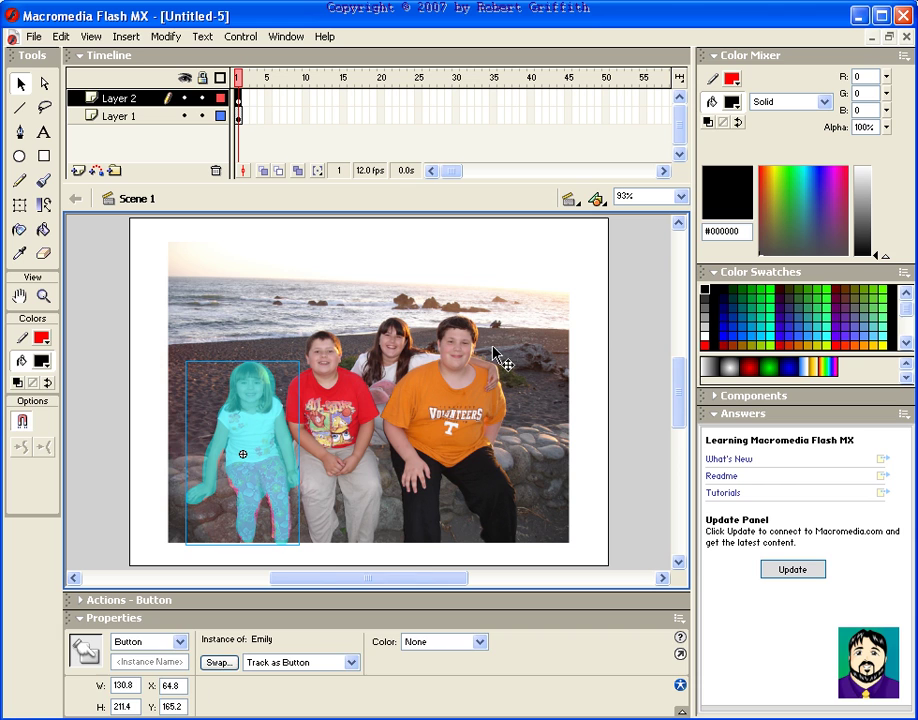
left_click(614, 320)
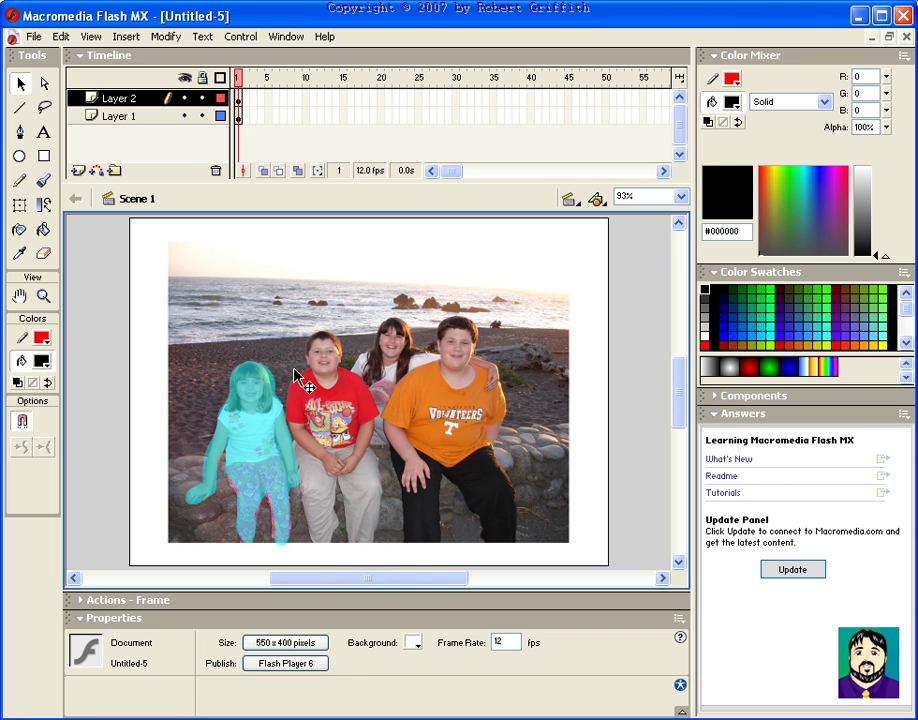